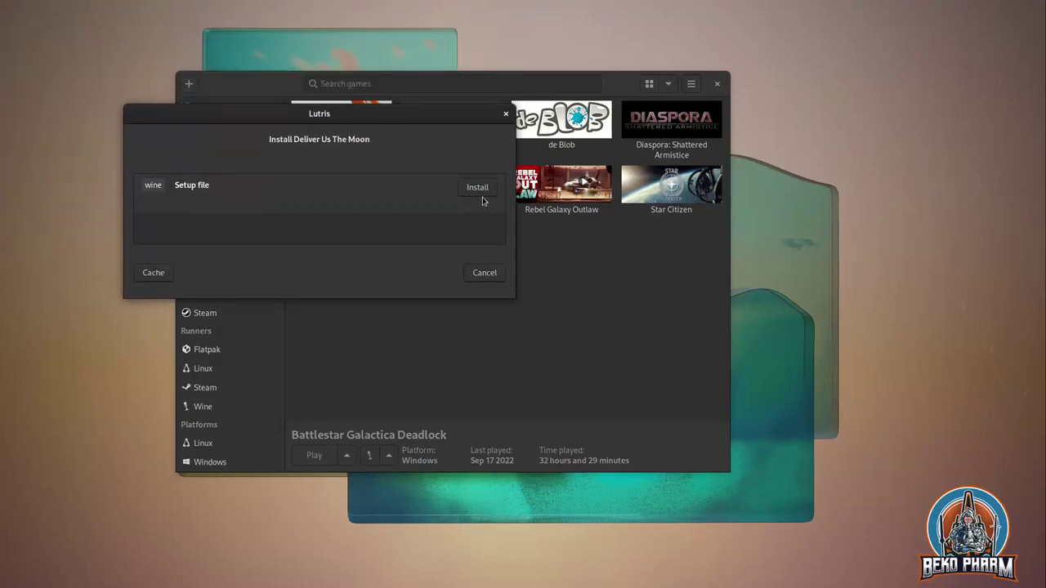
Start the Setup file install of Deliver Us The Moon with /games/lutris/deliver-us-the-moon as installation directory.
click(479, 187)
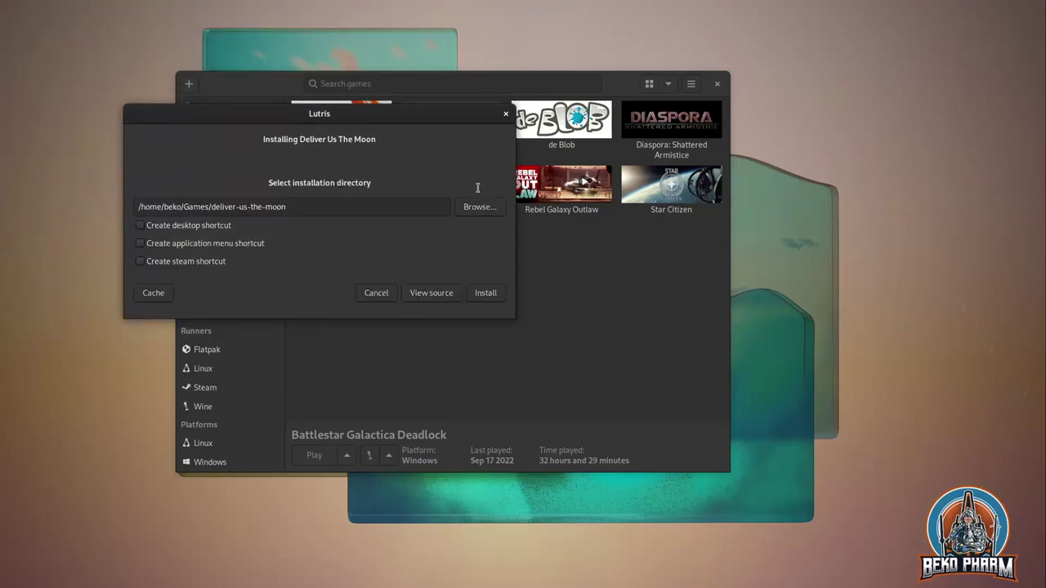
key(Return)
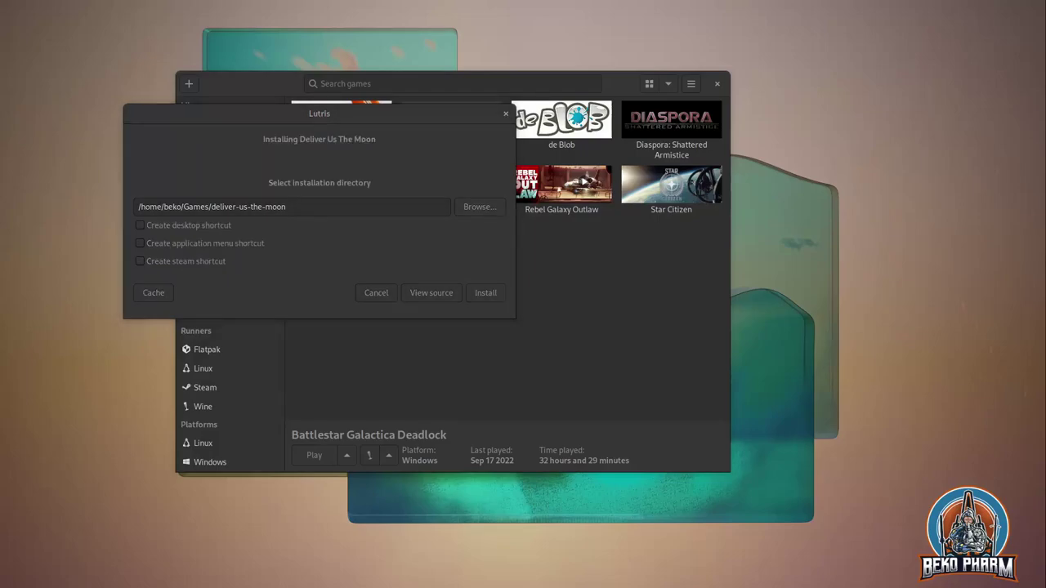
triple_click(306, 207)
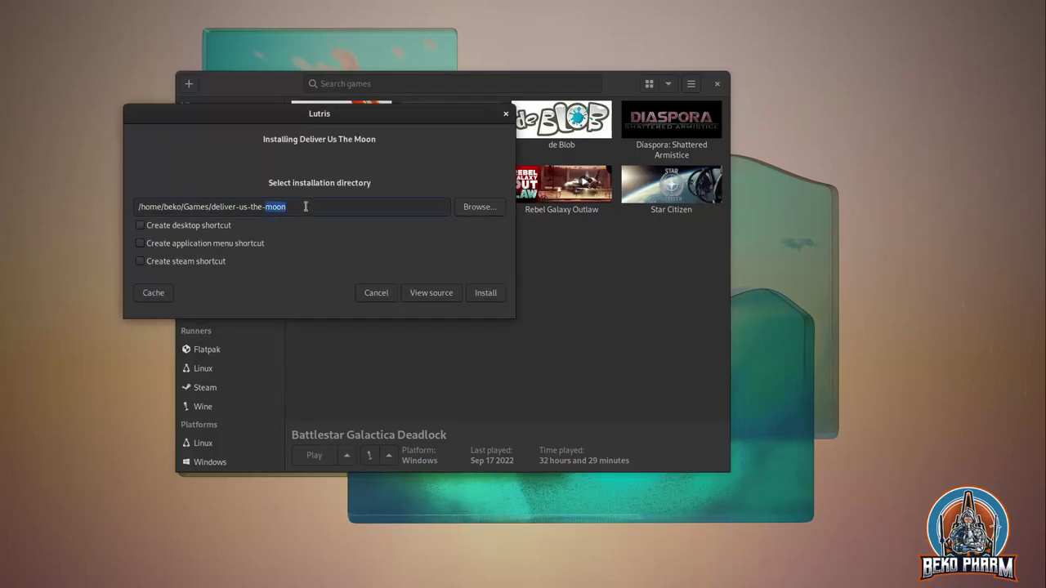
text(/games/lutris/deliver-us-the-moon)
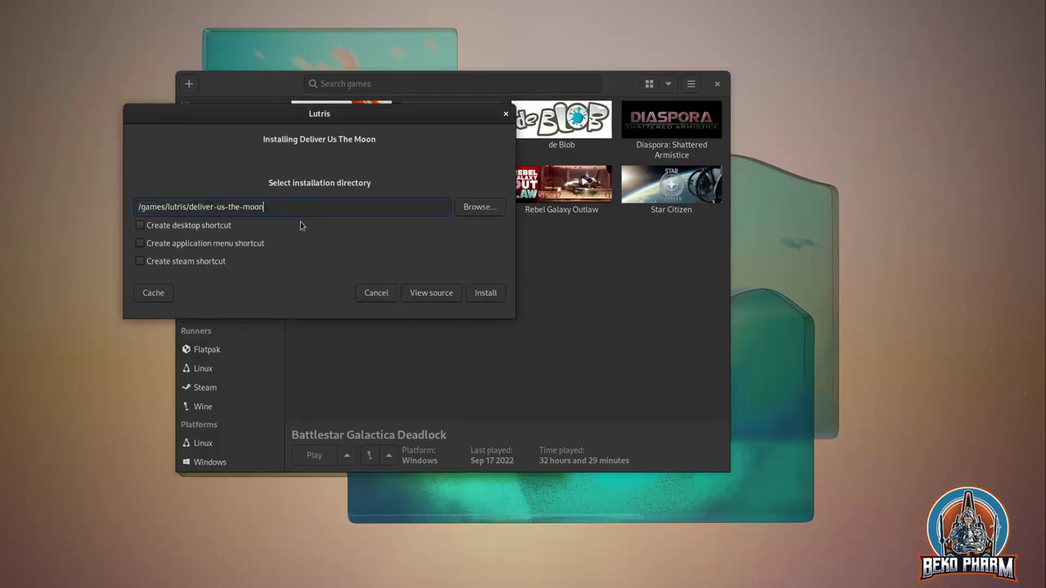
click(486, 294)
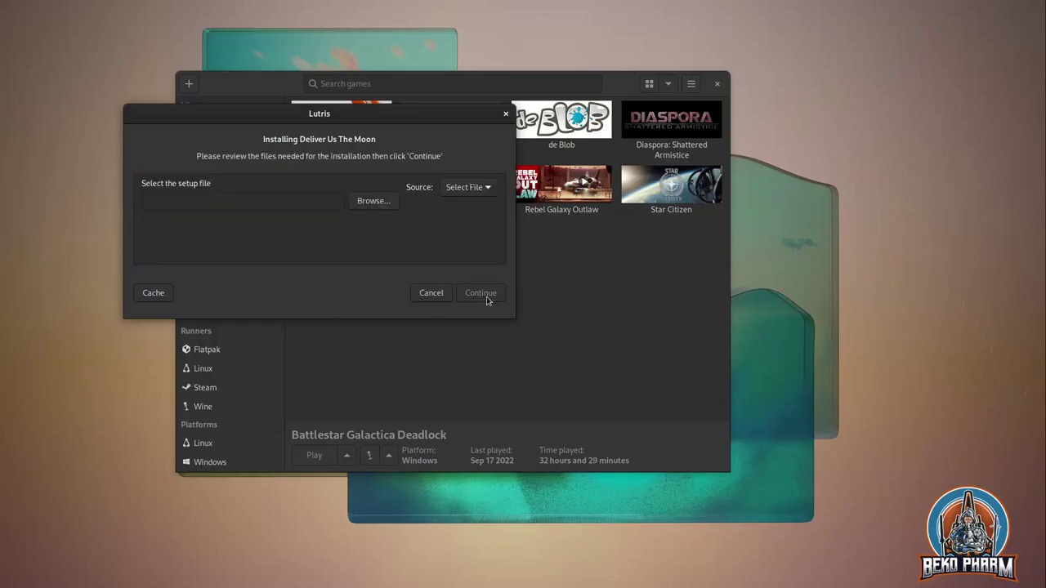
Choose setup_deliver_us_the_moon_1.4.4a-rc-1_(64bit)_(47891).exe from Downloads as the setup file and continue the installation.
click(372, 202)
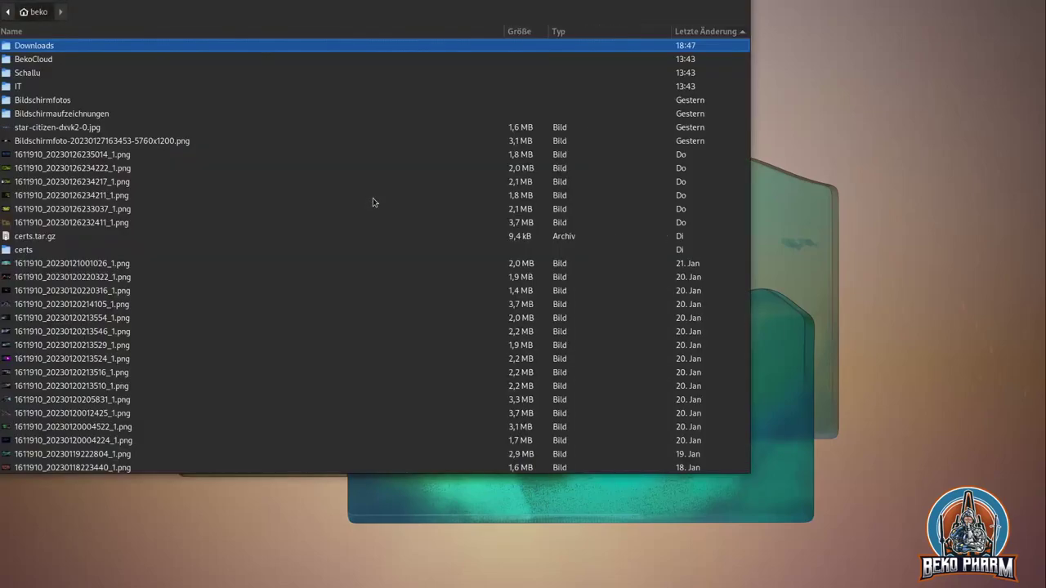
double_click(37, 46)
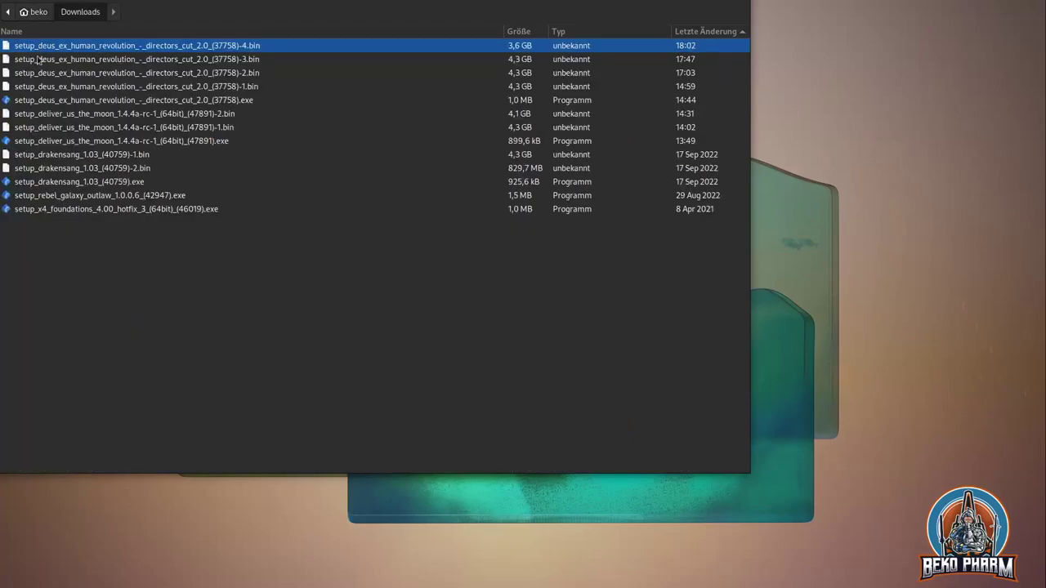
click(178, 142)
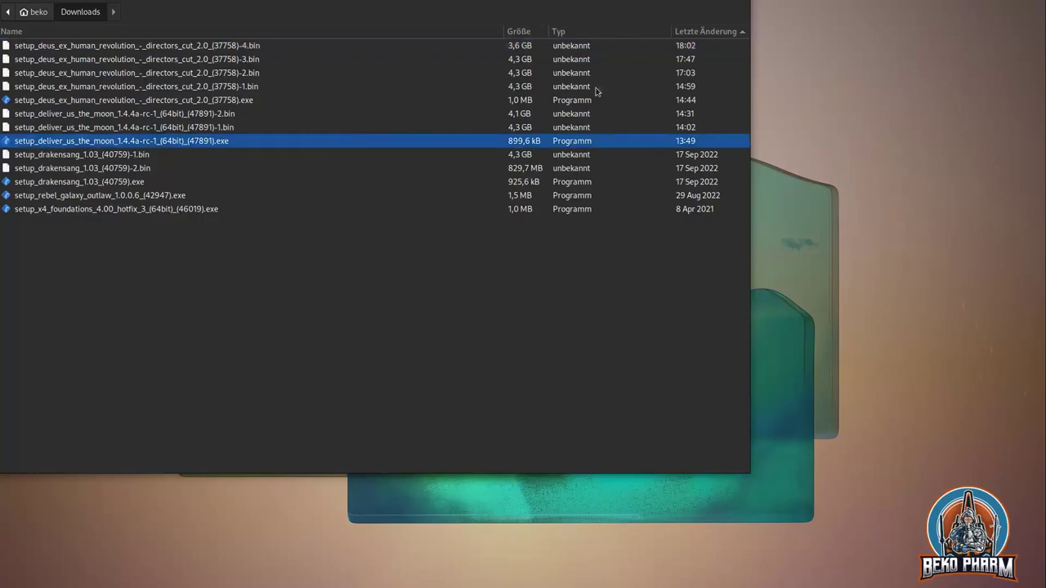
key(Return)
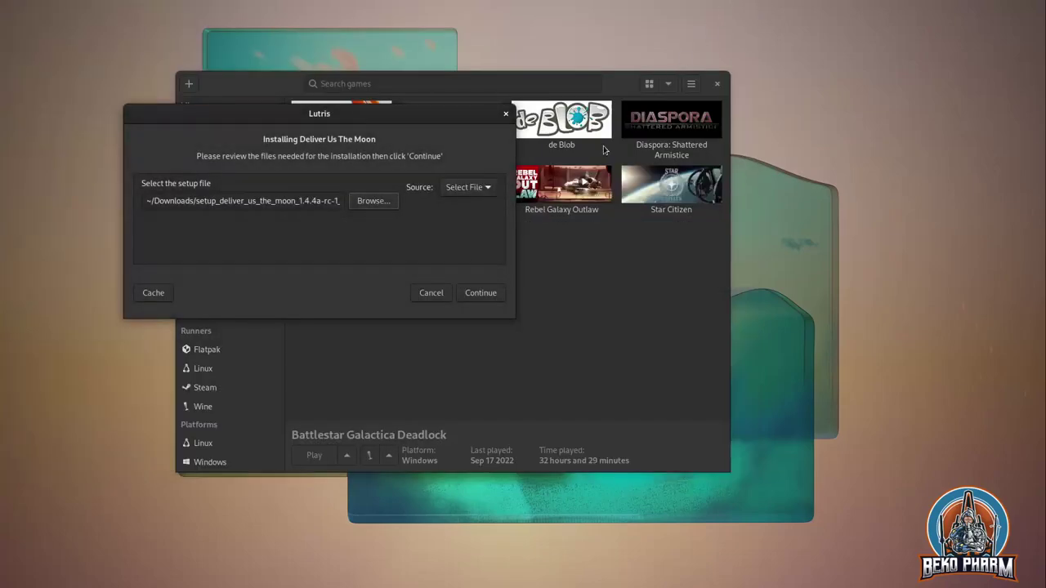
click(497, 295)
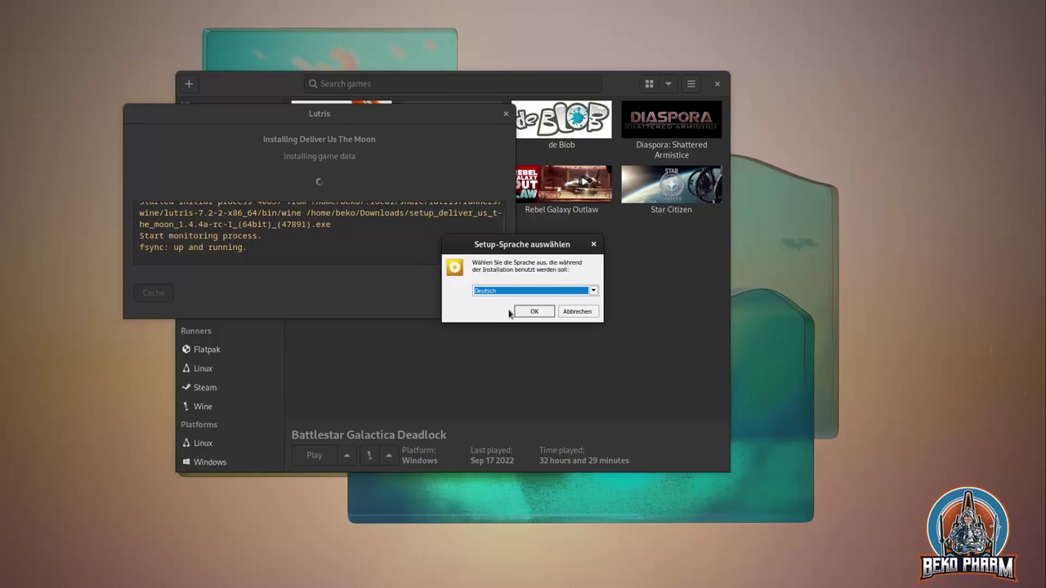
Run the GOG setup in Deutsch with the EULA accepted, and exit the installer without starting the game.
click(534, 311)
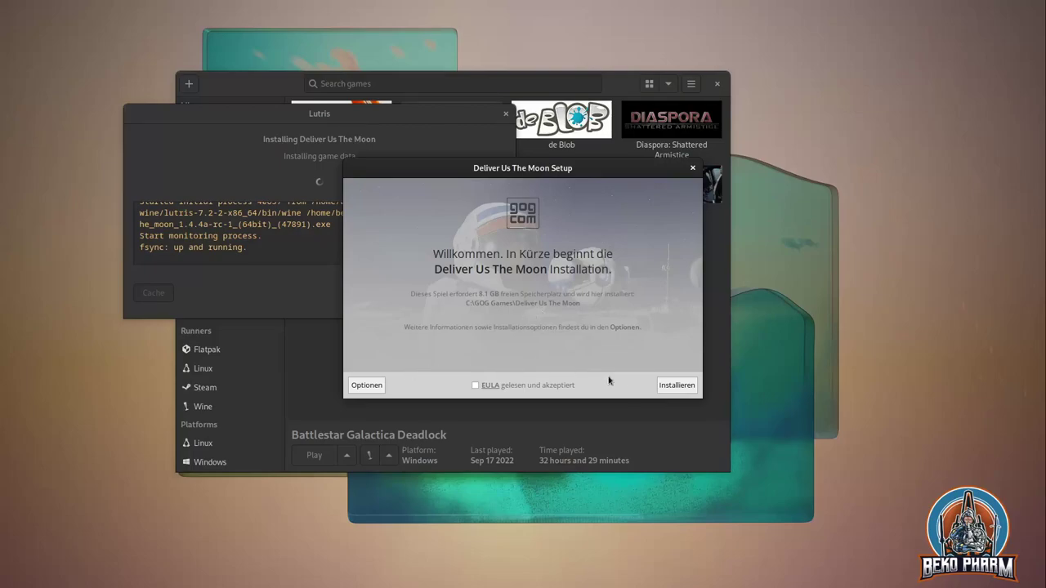
click(475, 385)
click(672, 386)
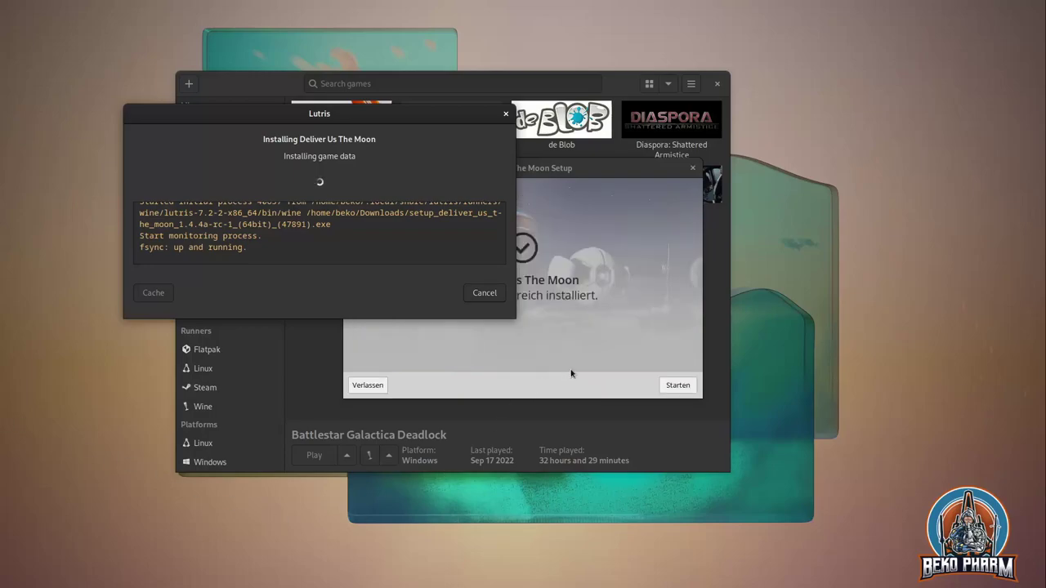
click(379, 384)
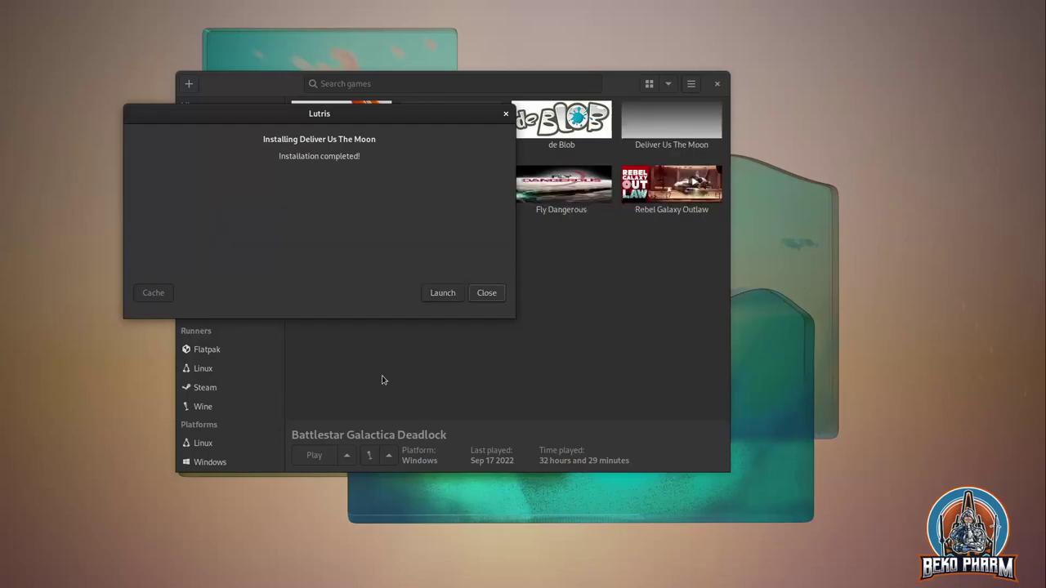
click(486, 294)
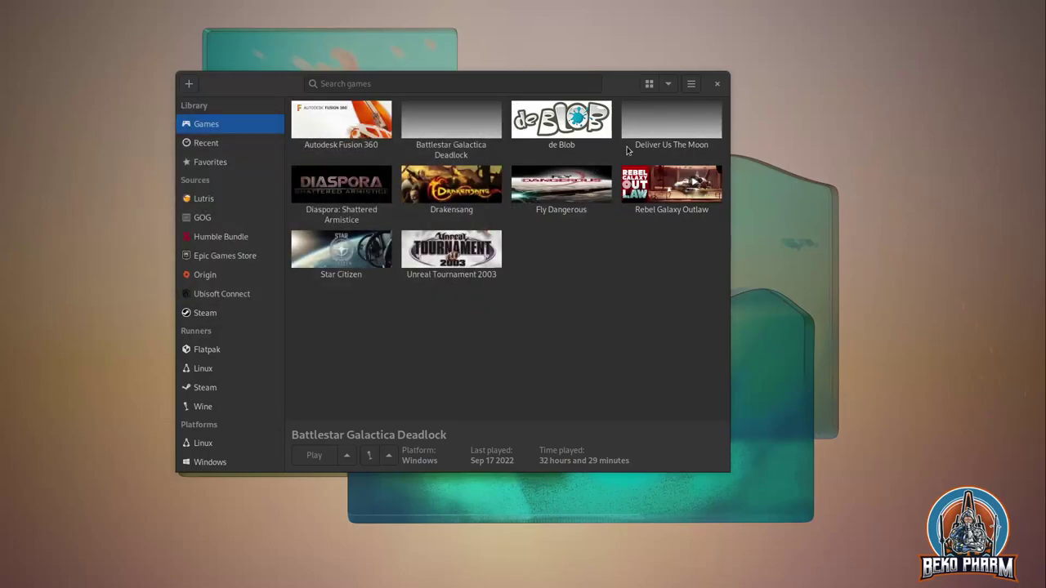
Open the configuration of Deliver Us The Moon and set its Wine version to lutris-GE-Proton7-35-x86_64.
click(665, 131)
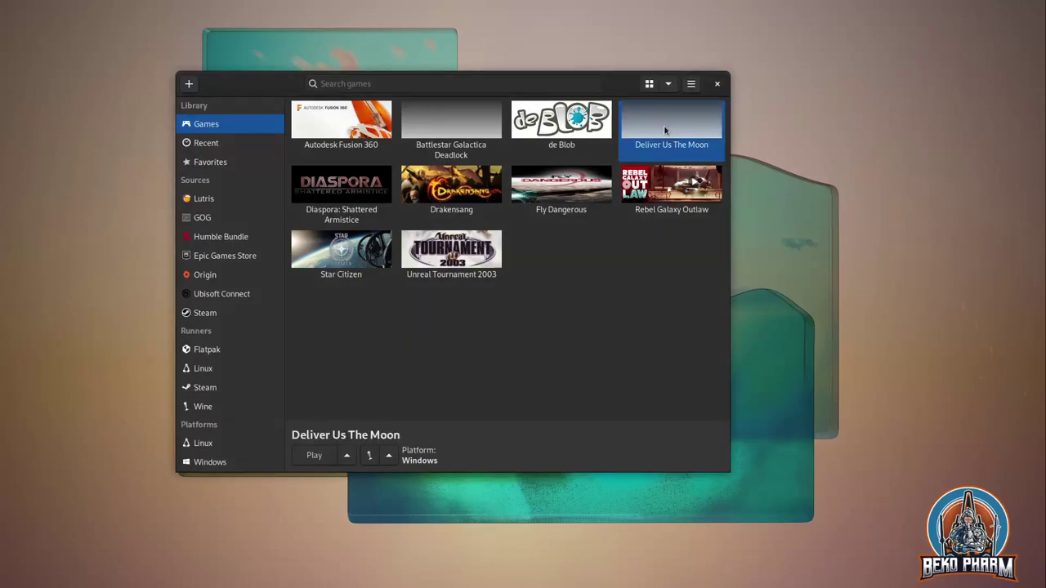
click(346, 456)
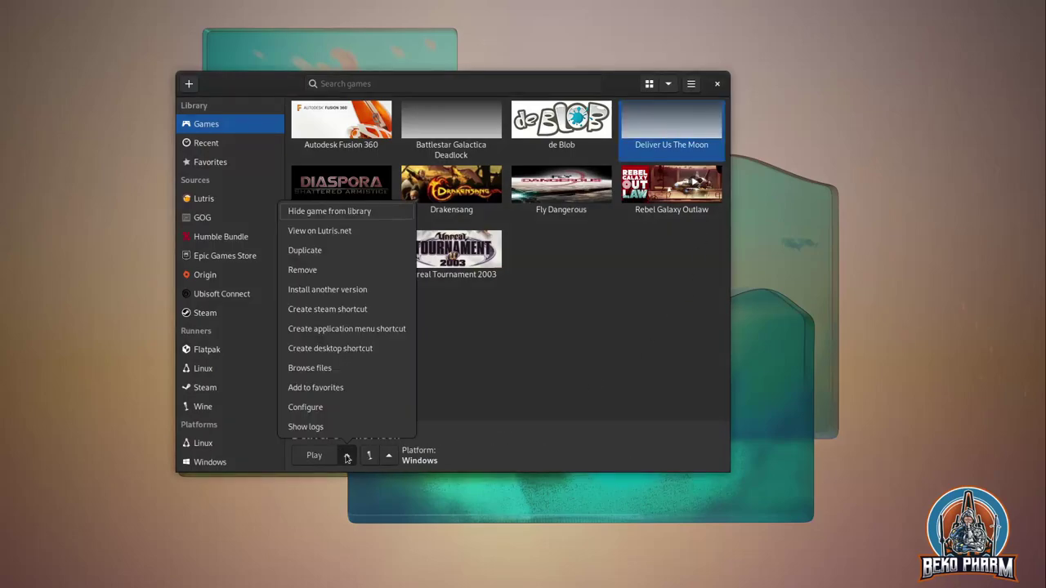
click(335, 408)
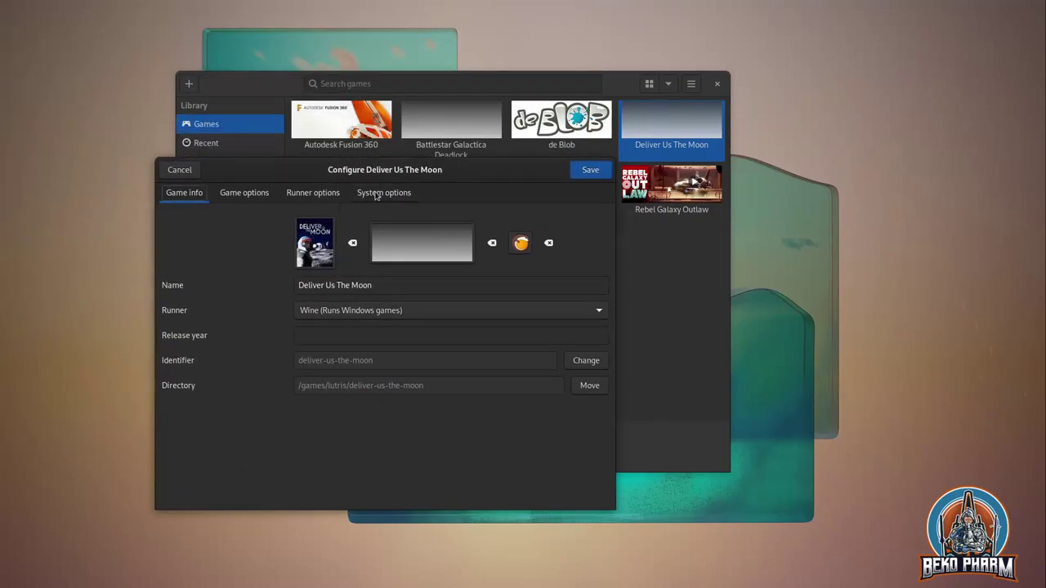
click(329, 194)
click(390, 249)
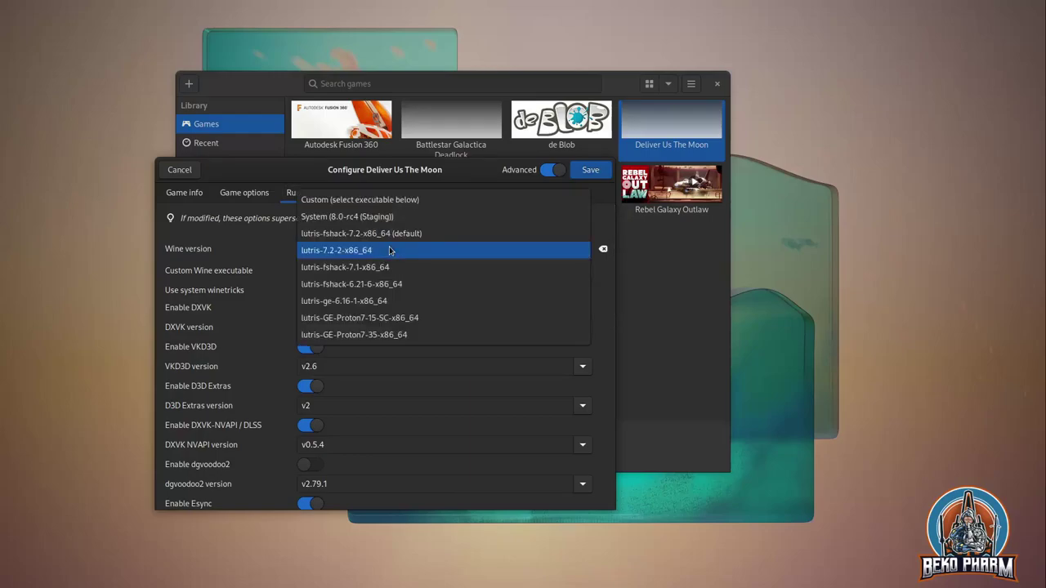
click(389, 337)
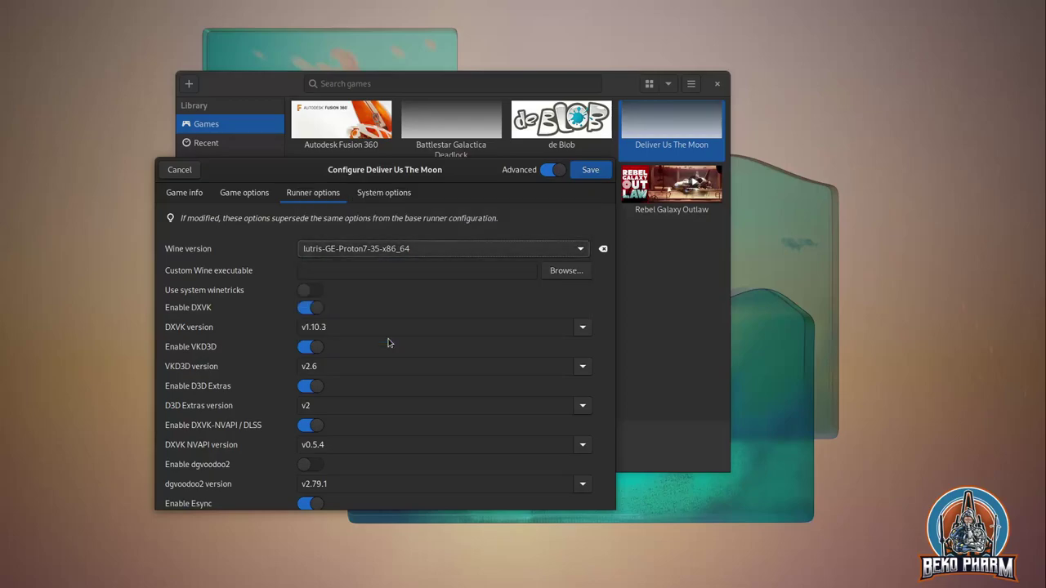
Set the game's DXVK version to v1.9.4L-2.
scroll(231, 410, down, 2)
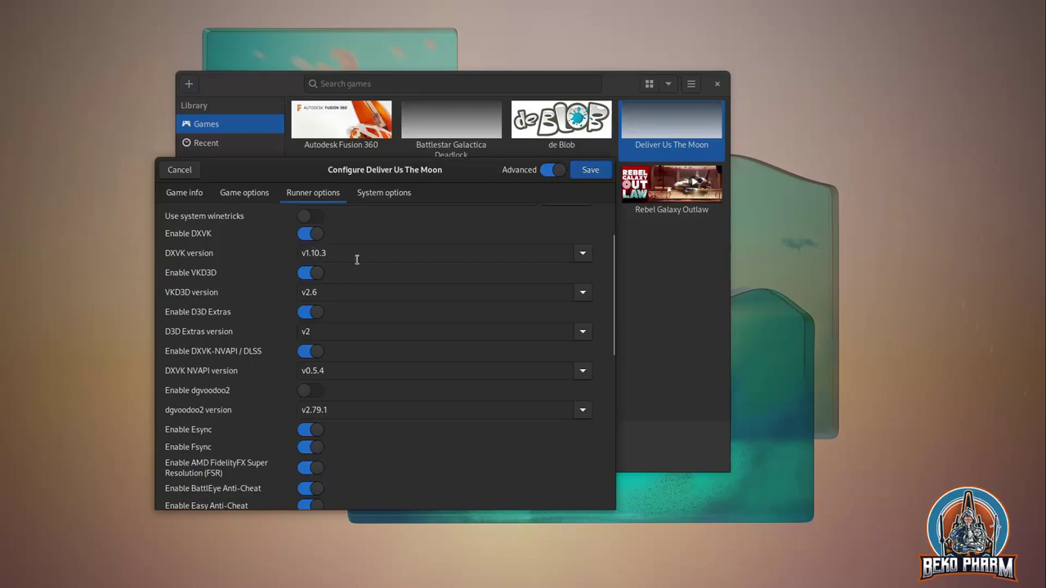
click(583, 254)
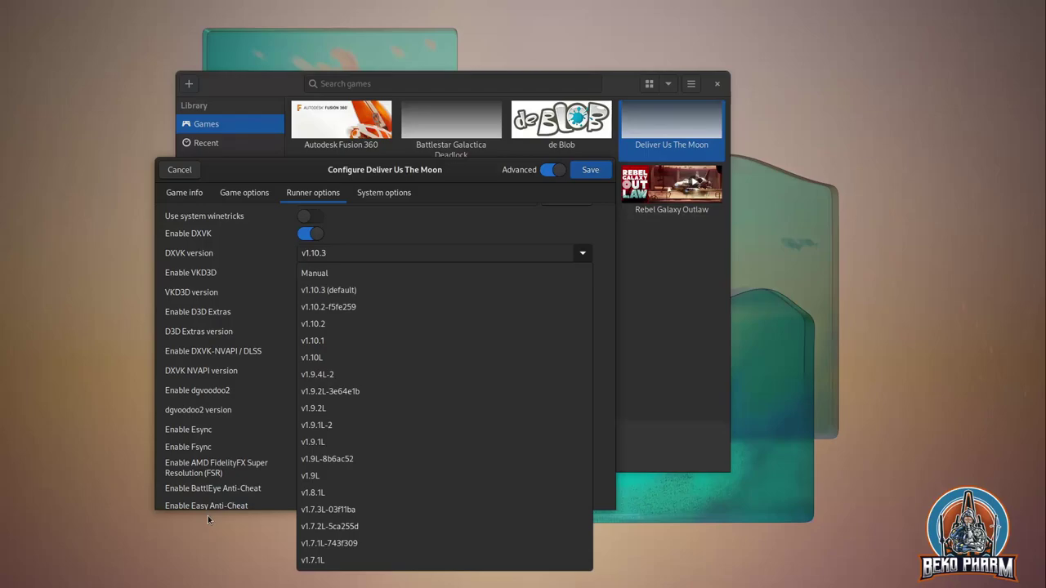
click(374, 375)
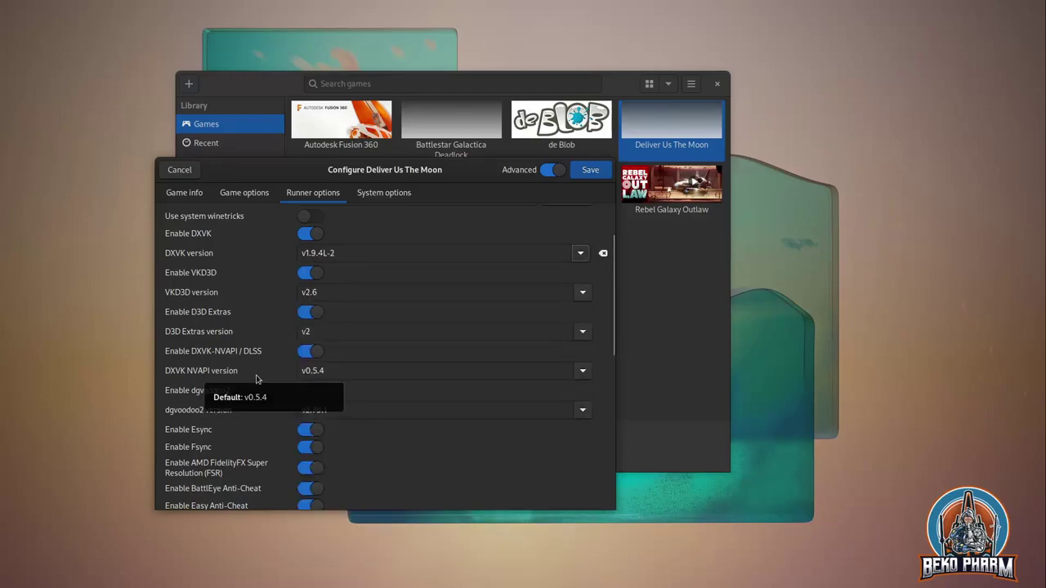
Review the remaining runner options of the game, from the sync and anti-cheat settings to the sandbox directory.
scroll(249, 388, down, 5)
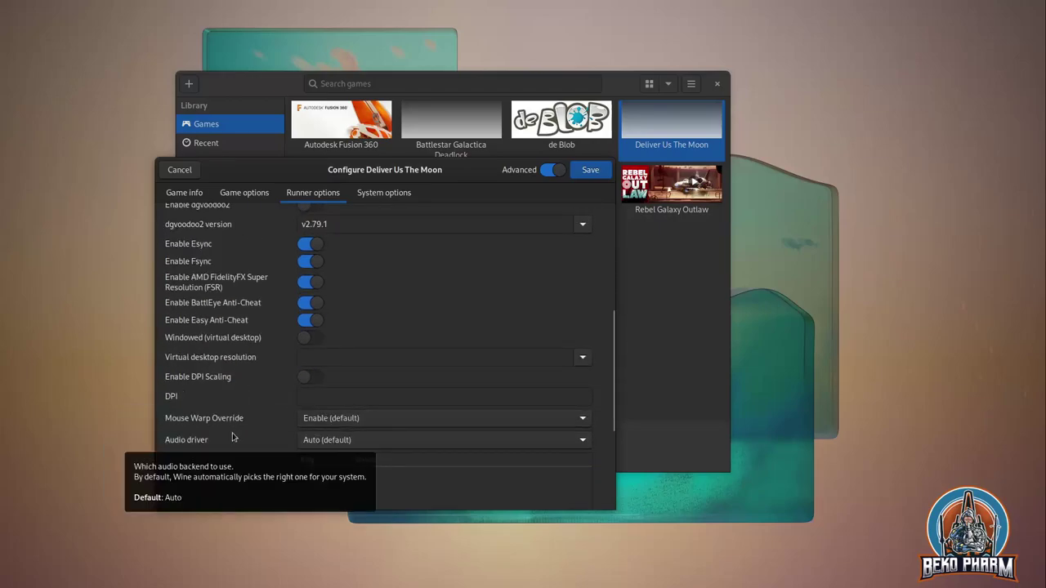
scroll(218, 457, down, 3)
scroll(261, 468, down, 2)
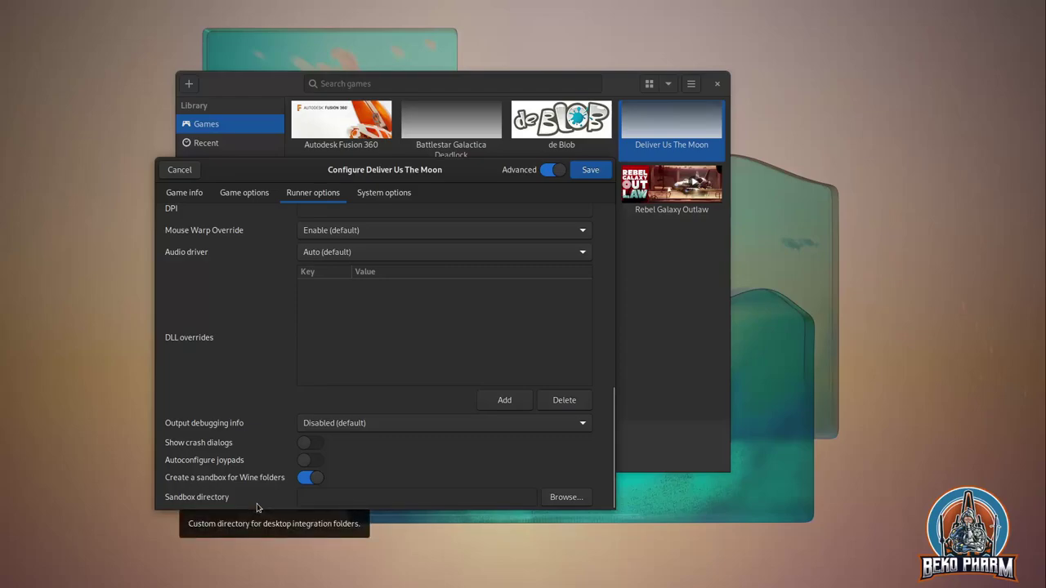
scroll(257, 503, up, 4)
scroll(256, 503, up, 8)
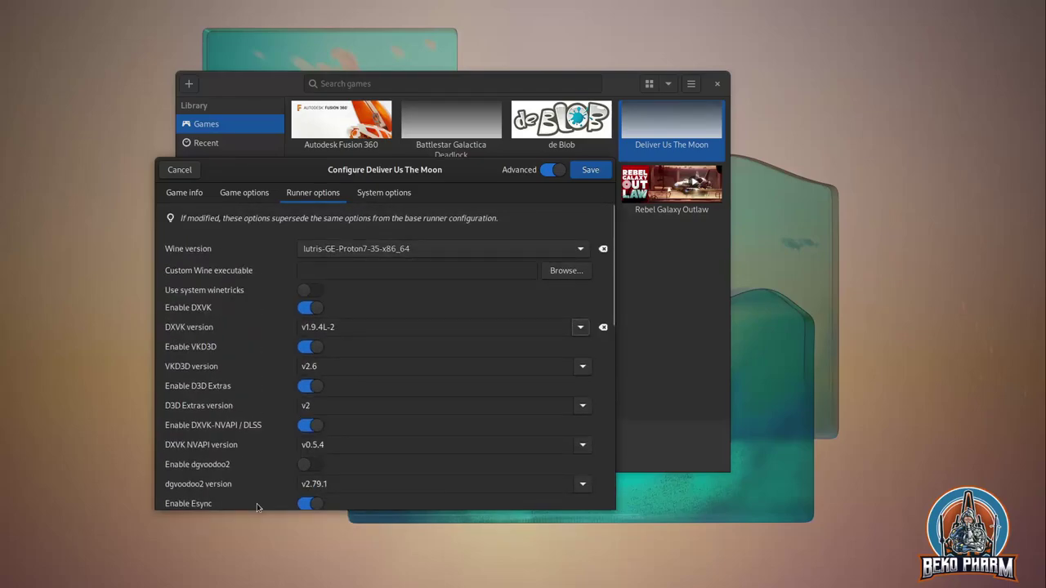
scroll(233, 436, down, 3)
scroll(233, 436, down, 7)
scroll(233, 435, down, 2)
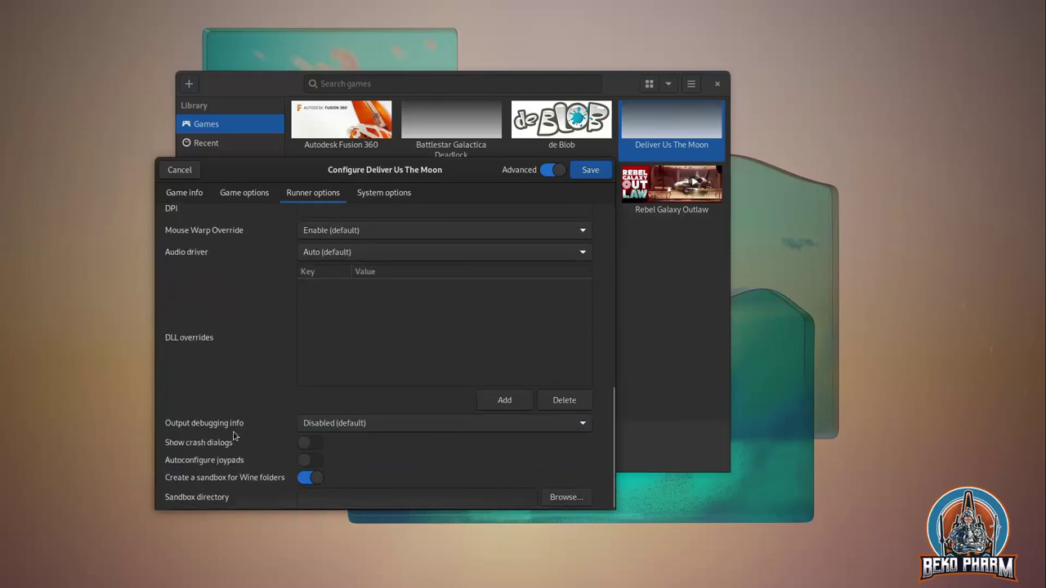
Review the game's system options, including the available Vulkan ICD loaders, GameMode, environment variables and script settings.
click(366, 191)
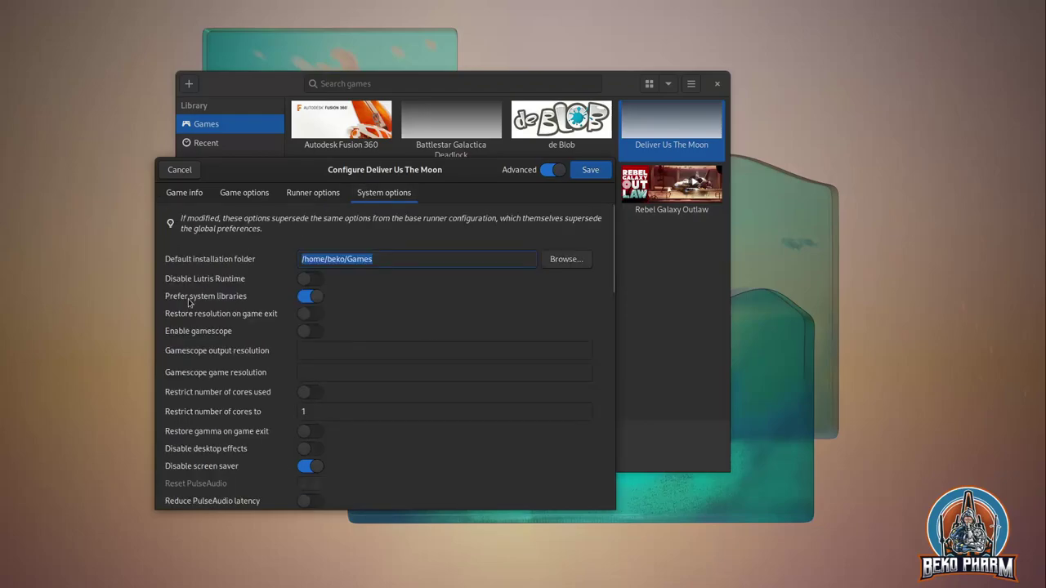
scroll(190, 306, down, 4)
scroll(188, 307, down, 3)
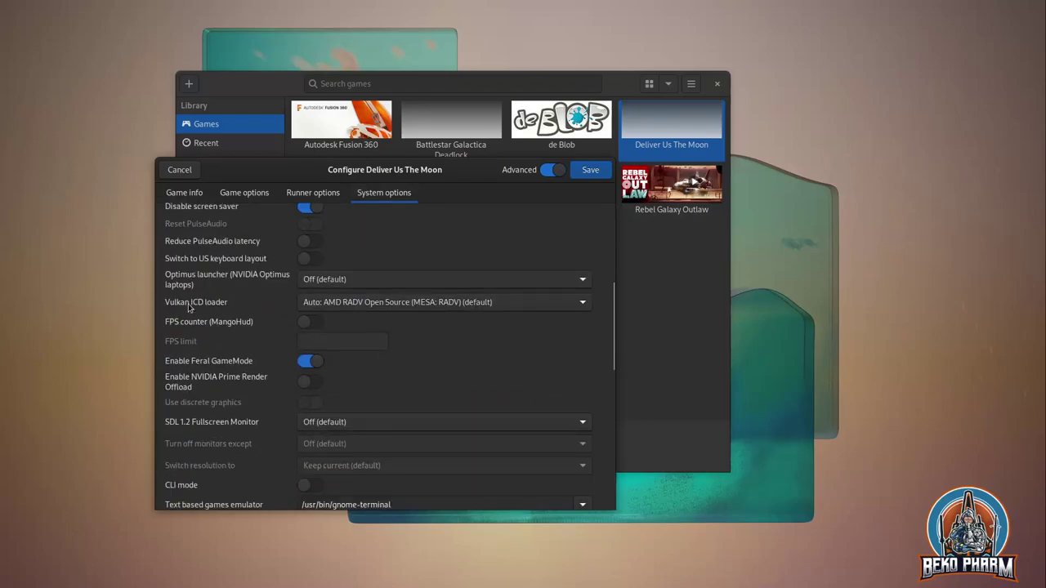
click(378, 304)
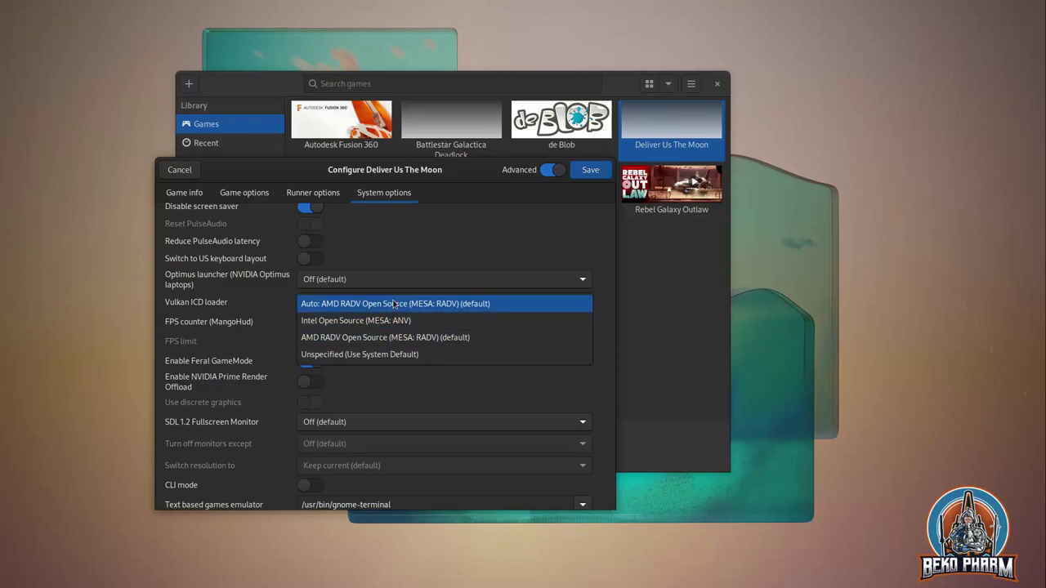
click(380, 304)
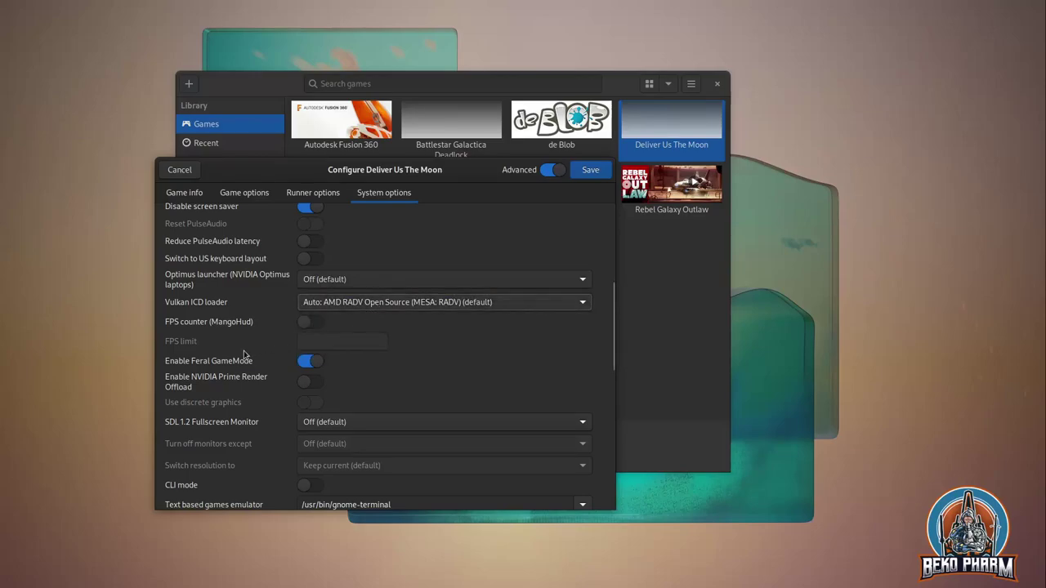
scroll(214, 374, down, 1)
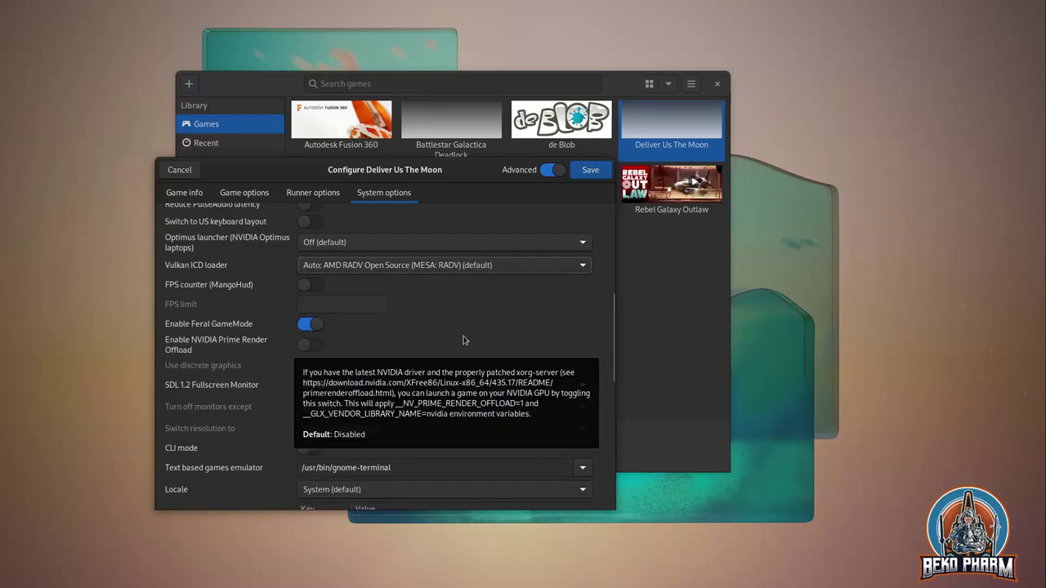
scroll(601, 316, down, 2)
scroll(602, 413, down, 8)
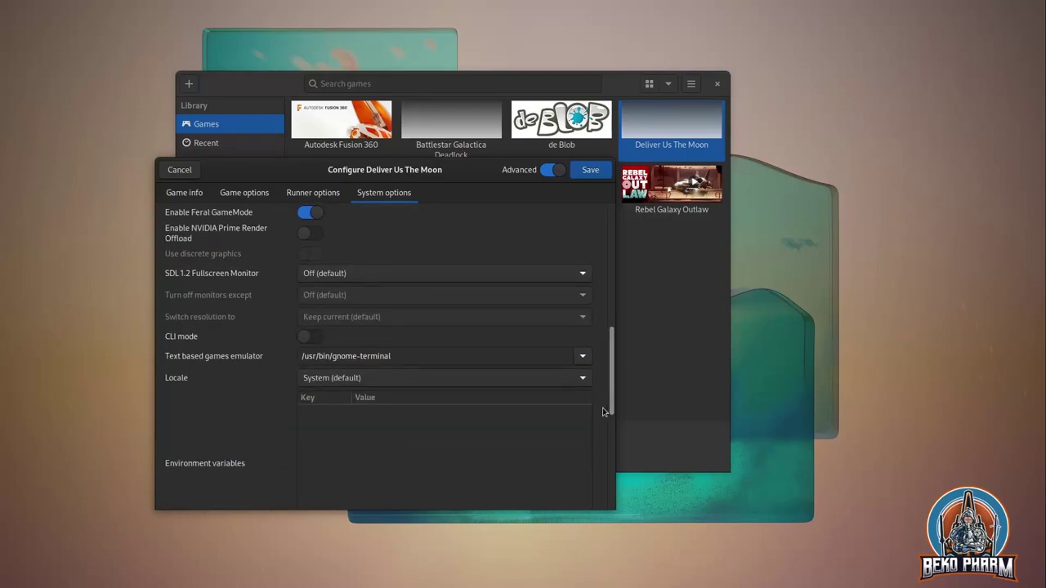
scroll(602, 413, down, 2)
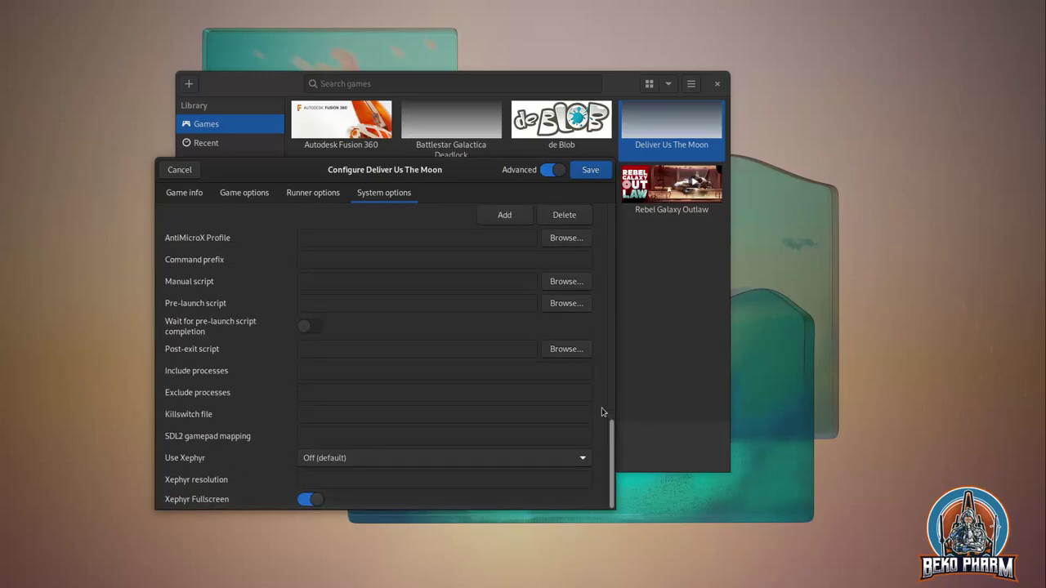
Save the game configuration and launch Deliver Us The Moon.
click(591, 170)
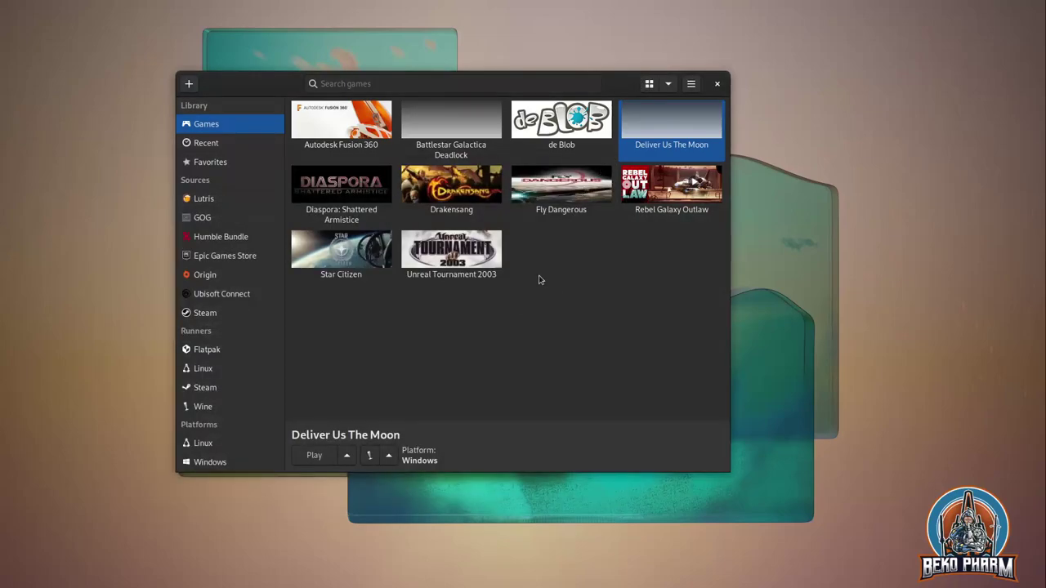
click(317, 459)
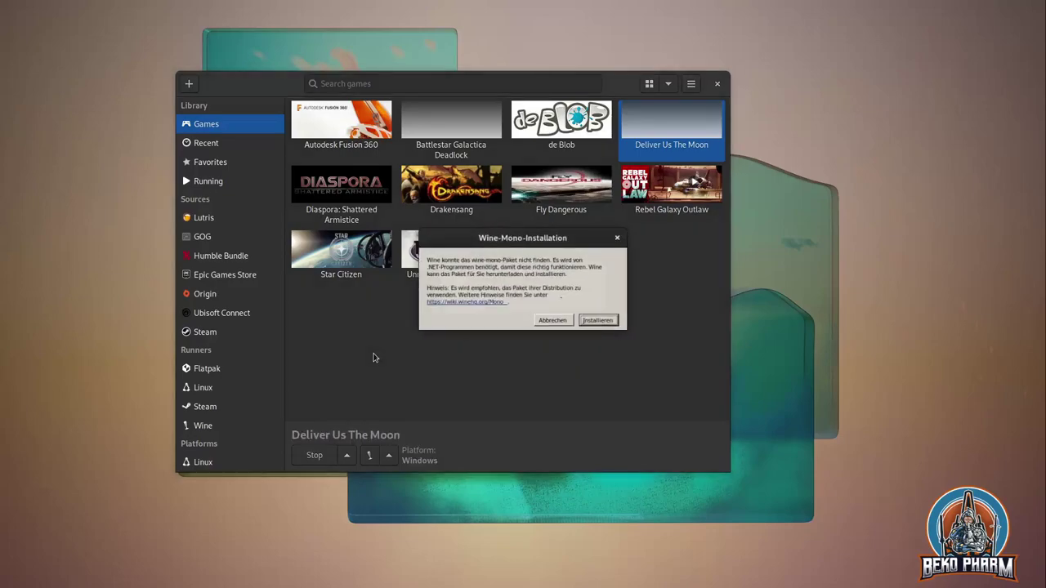
Decline the Wine Mono installation, then accept the Microsoft Visual C++ Runtime request and install the UE4 Prerequisites (x64).
click(564, 323)
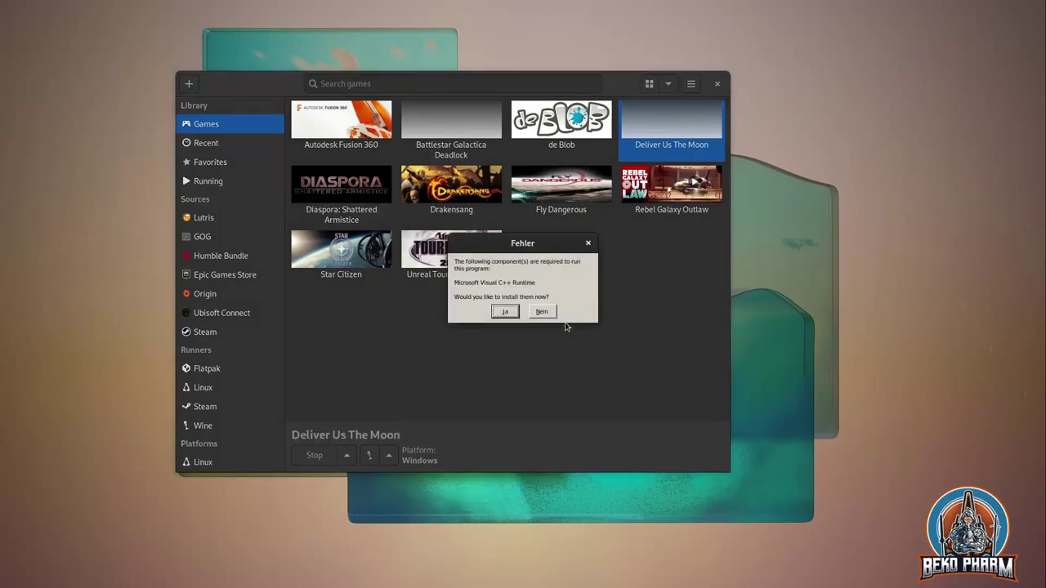
click(506, 313)
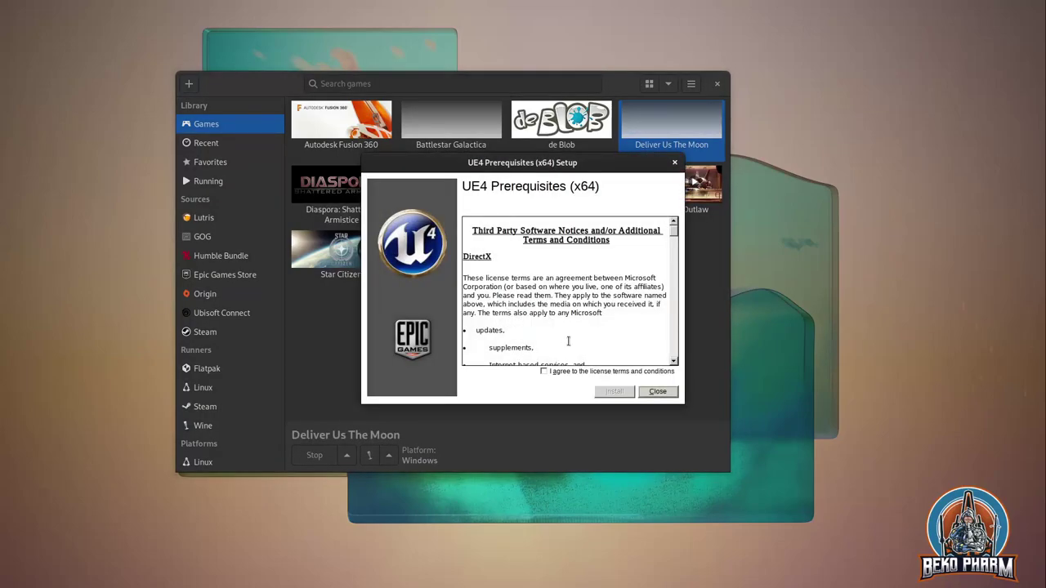
click(563, 373)
click(614, 391)
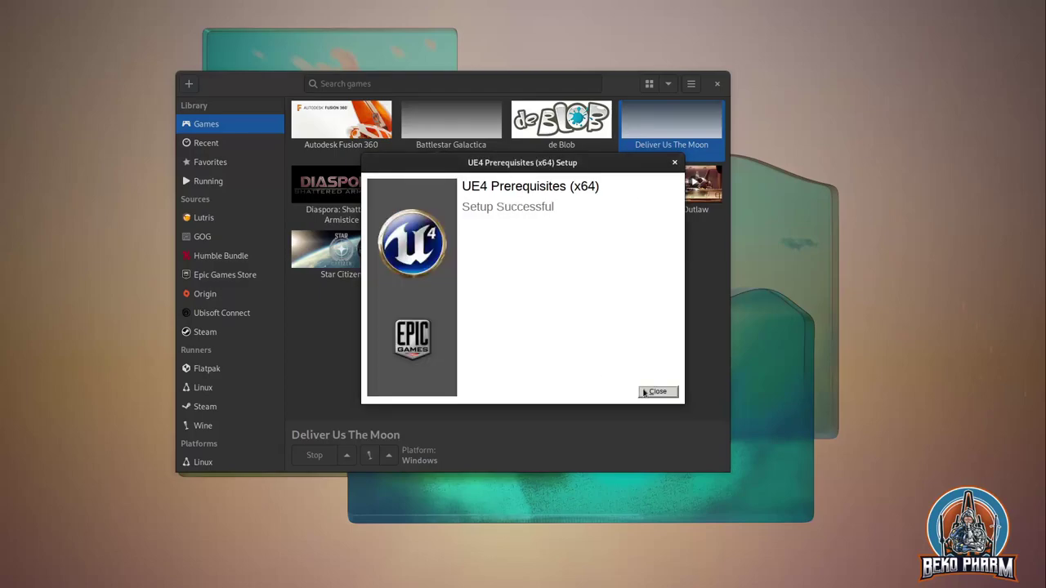
click(644, 392)
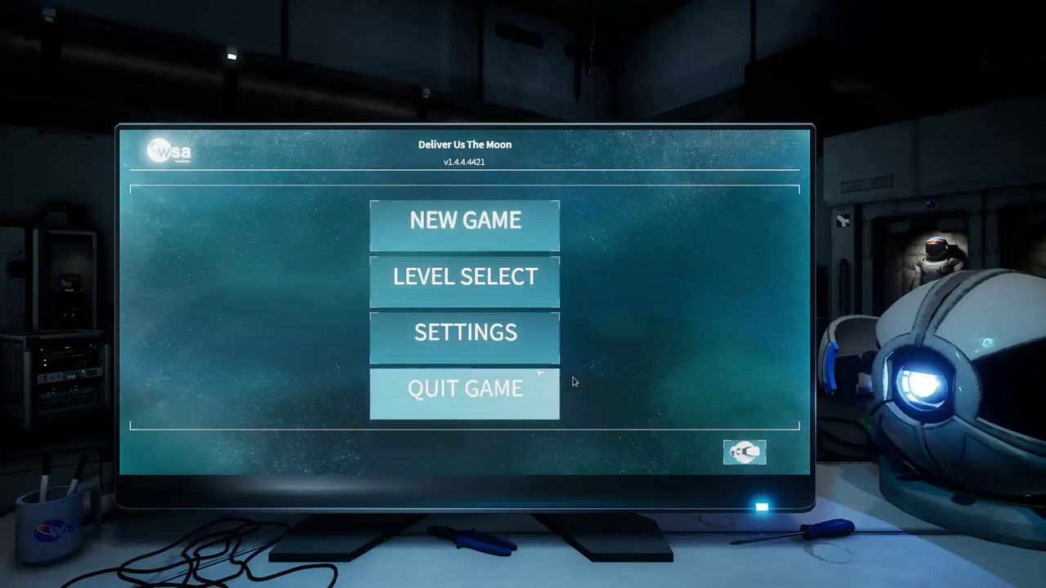
Set the game's graphics to Windowed mode and lower the resolution to 1280x720.
click(474, 331)
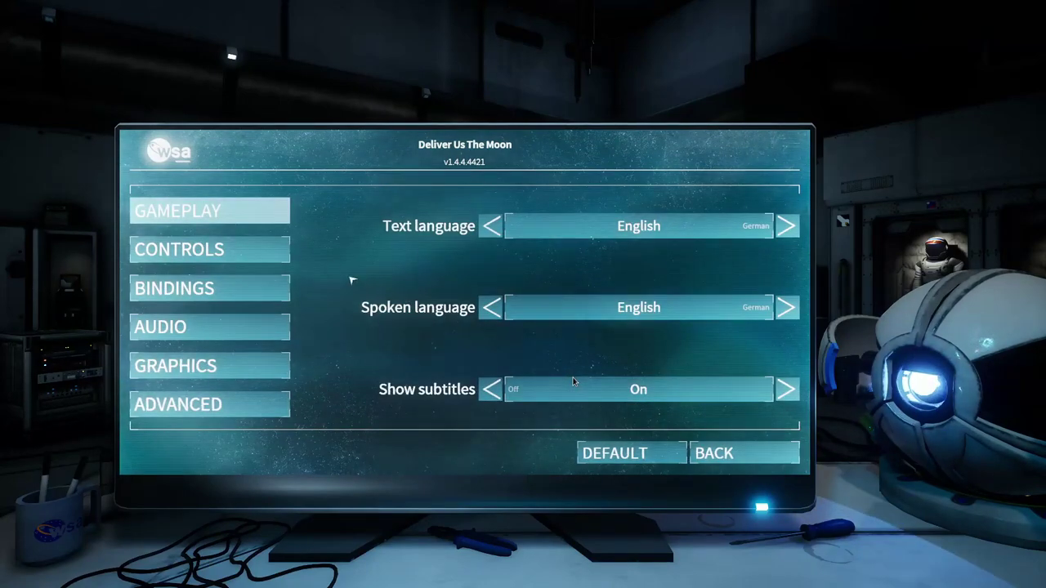
click(241, 374)
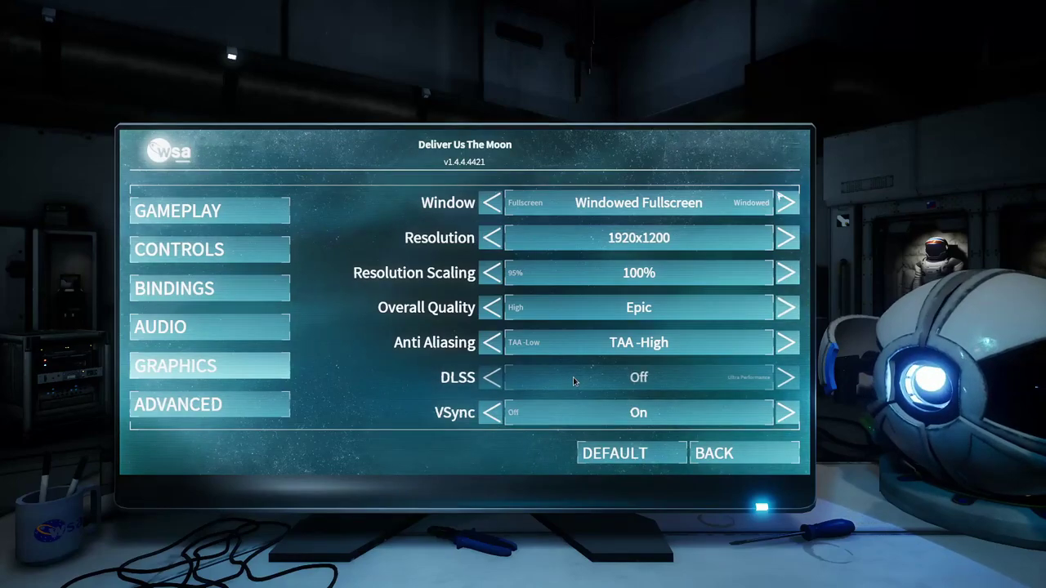
click(788, 202)
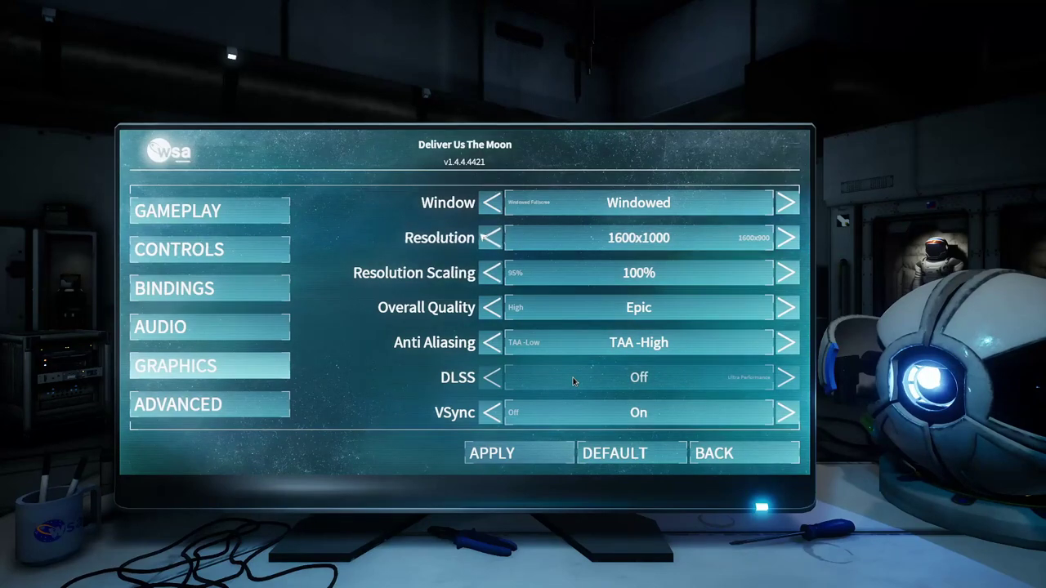
click(794, 241)
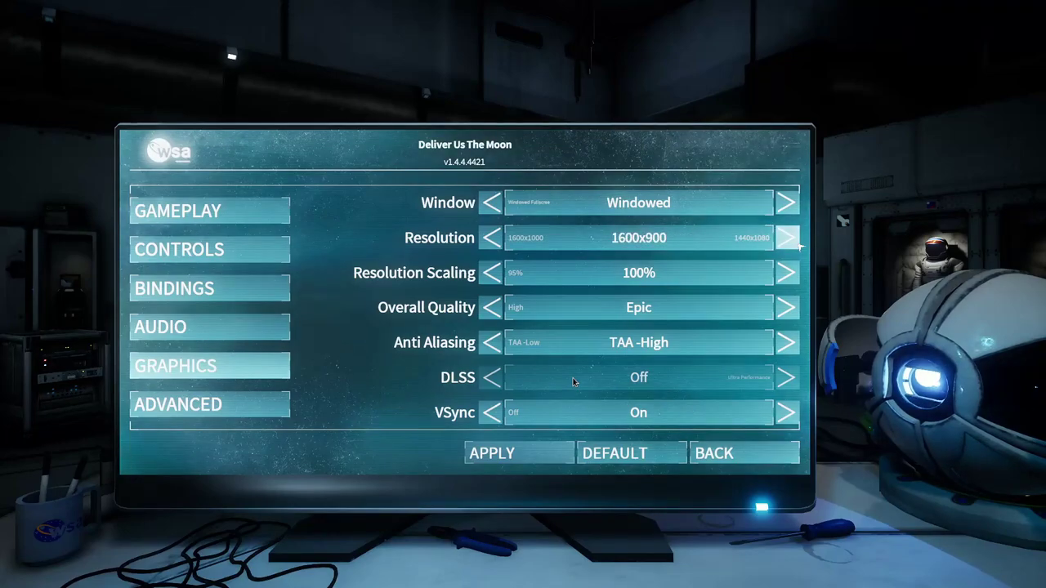
click(796, 243)
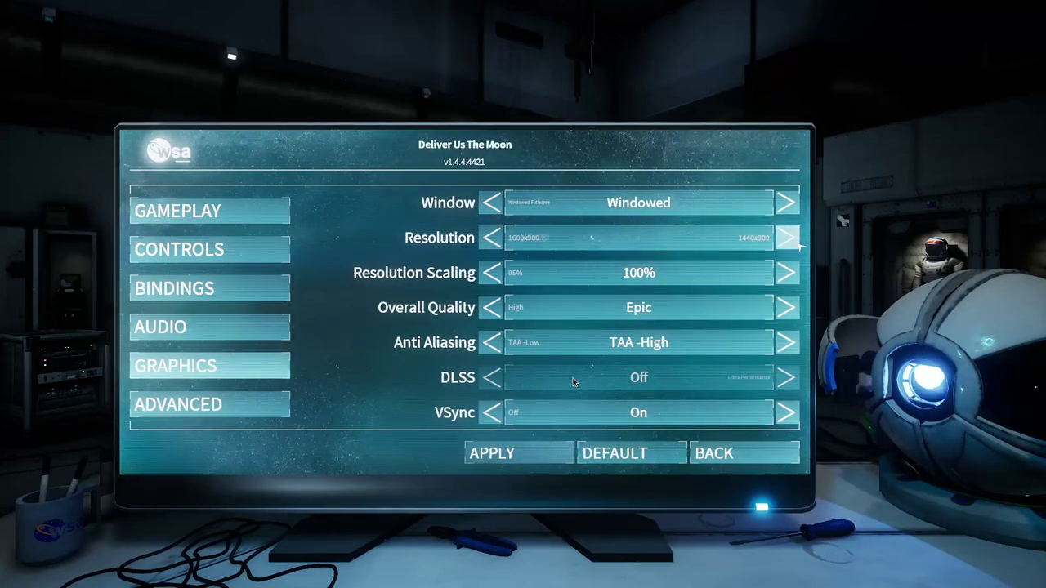
click(787, 237)
click(787, 237)
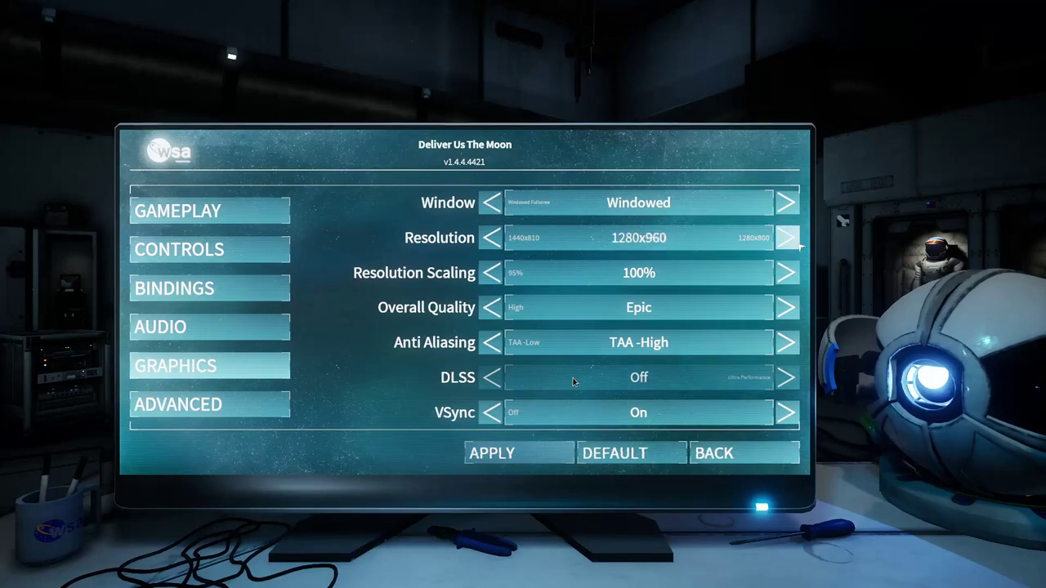
click(797, 243)
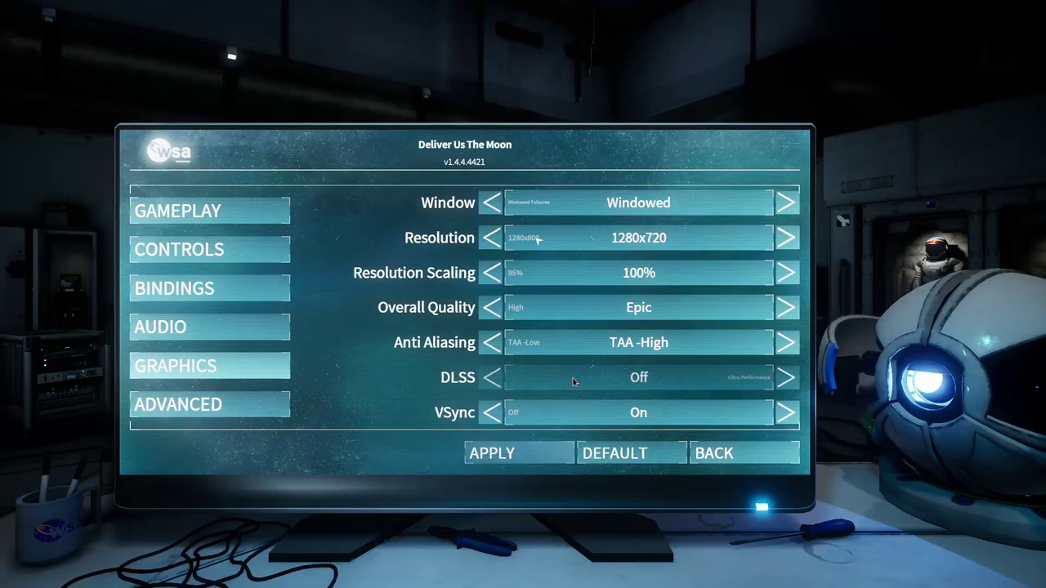
Raise the resolution to 1600x1000, then return to Windowed Fullscreen at 1920x1200 and apply the graphics settings.
click(491, 237)
click(500, 238)
click(500, 237)
click(500, 238)
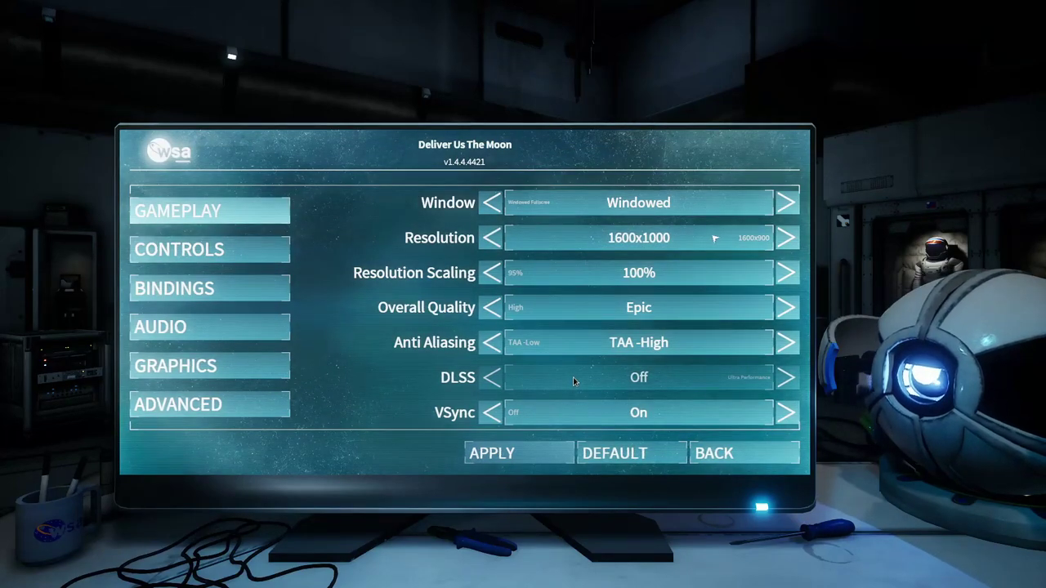
click(493, 204)
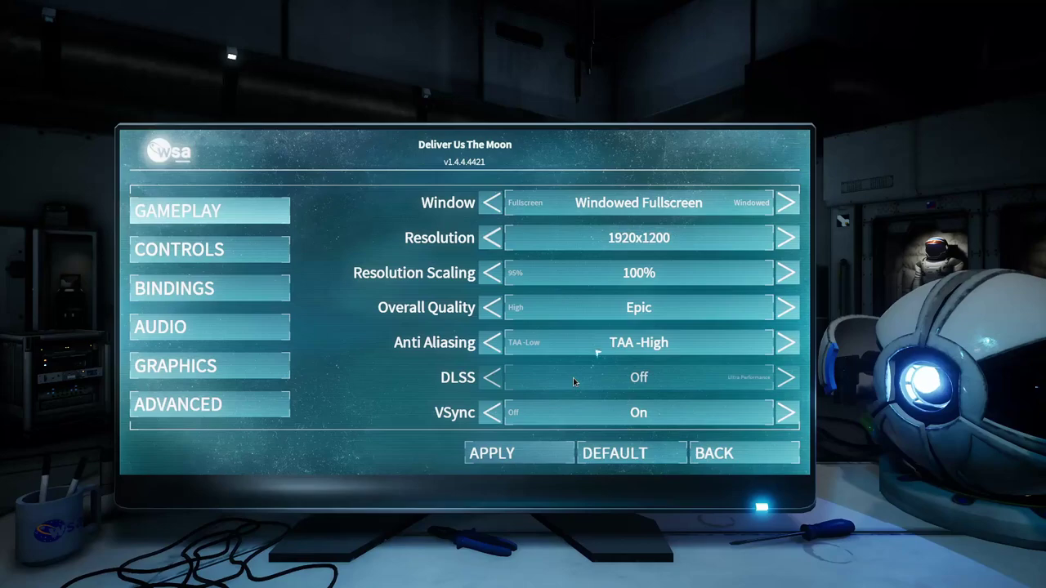
click(541, 453)
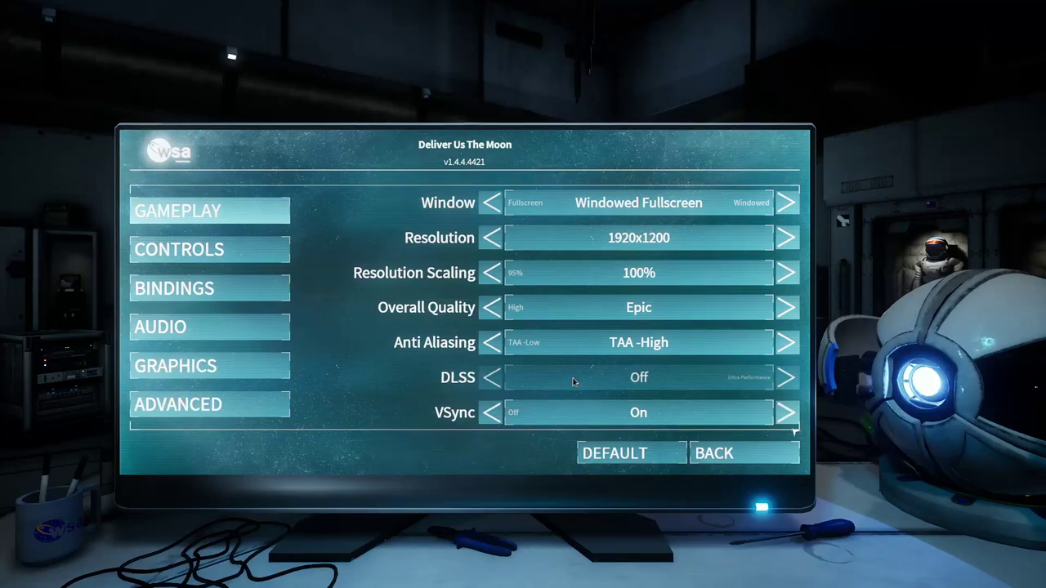
Open the game's audio settings.
click(201, 326)
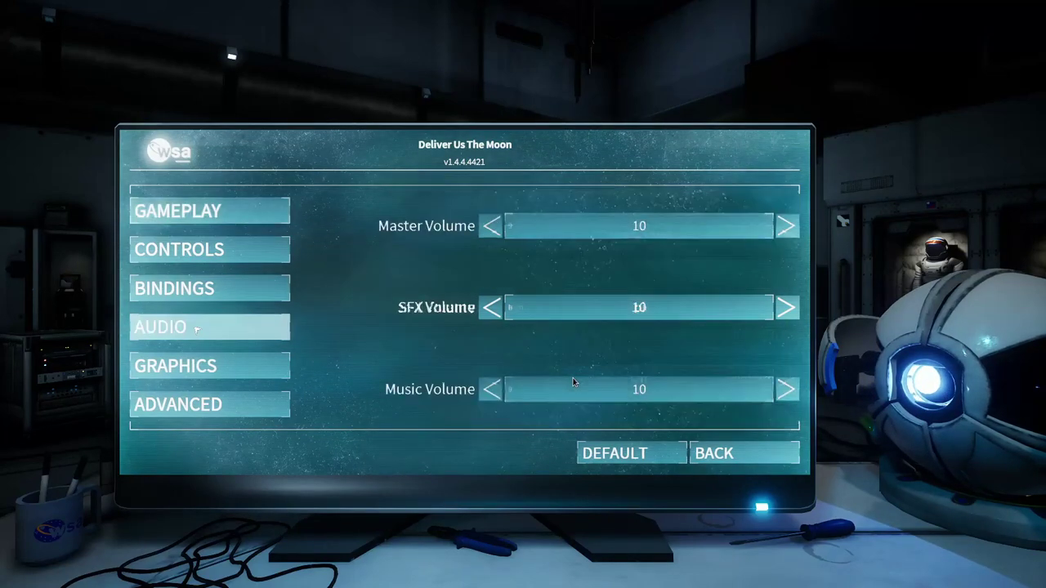